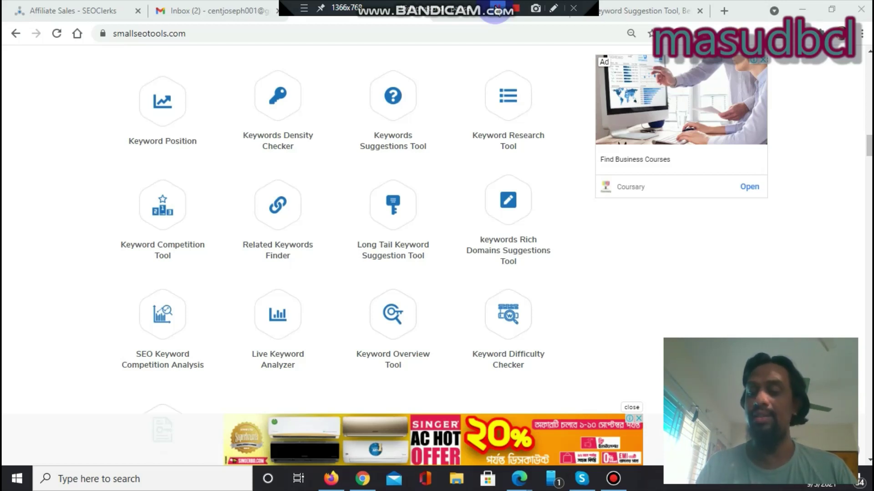
- Switch to the Keyword Suggestion Tool page and scroll down to its keyword box
click(516, 9)
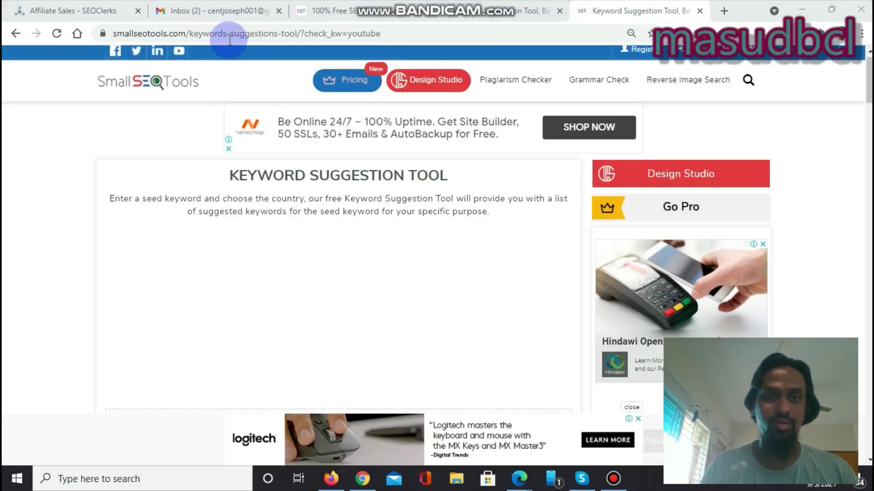
click(384, 38)
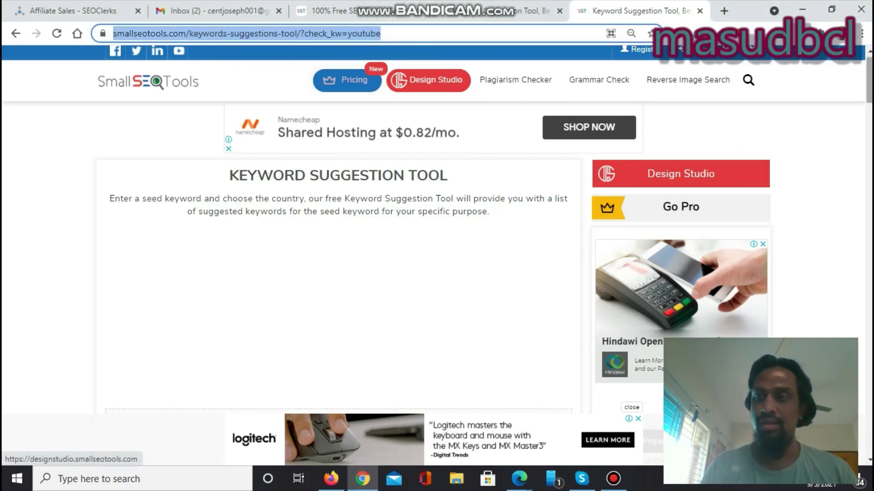
scroll(728, 172, down, 6)
scroll(747, 75, down, 1)
- Replace 'youtube' with the suggested phrase 'search engine optimization' and keep United States as the country
click(380, 104)
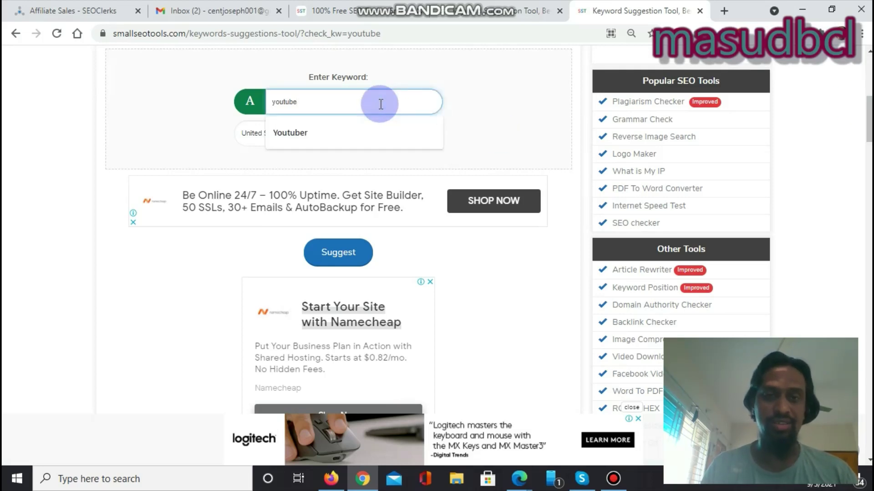
double_click(381, 104)
key(BackSpace)
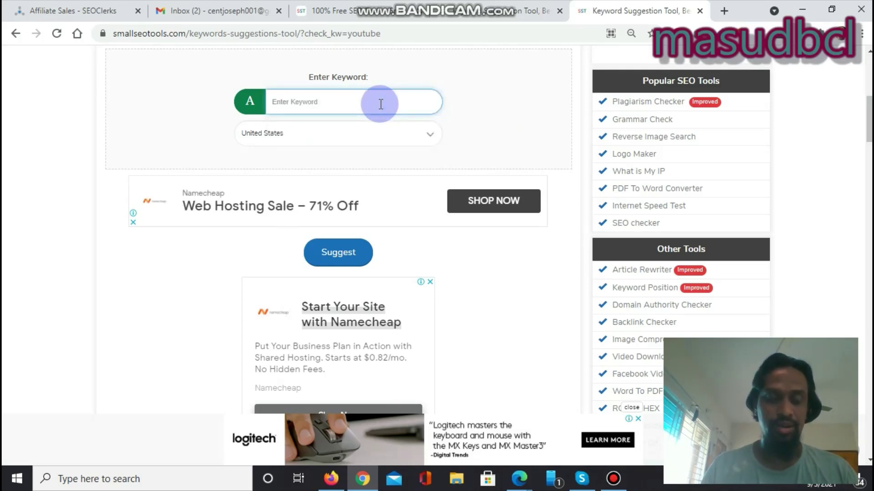
text(Search)
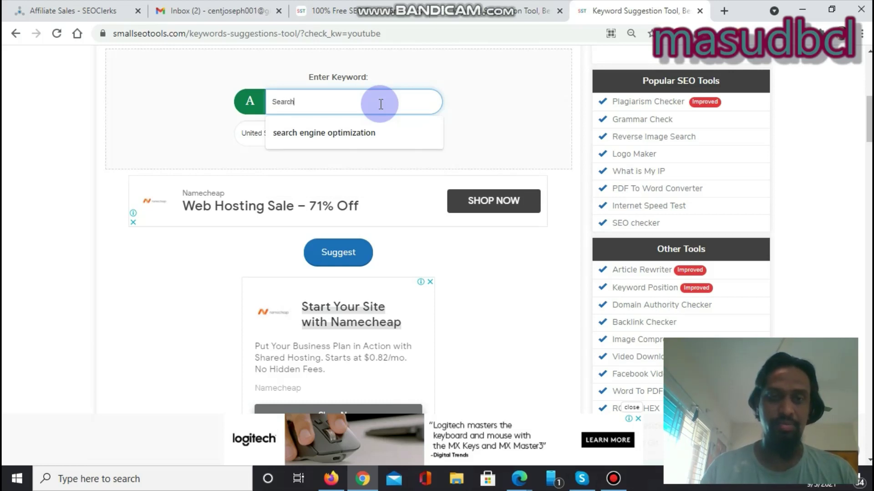
click(359, 133)
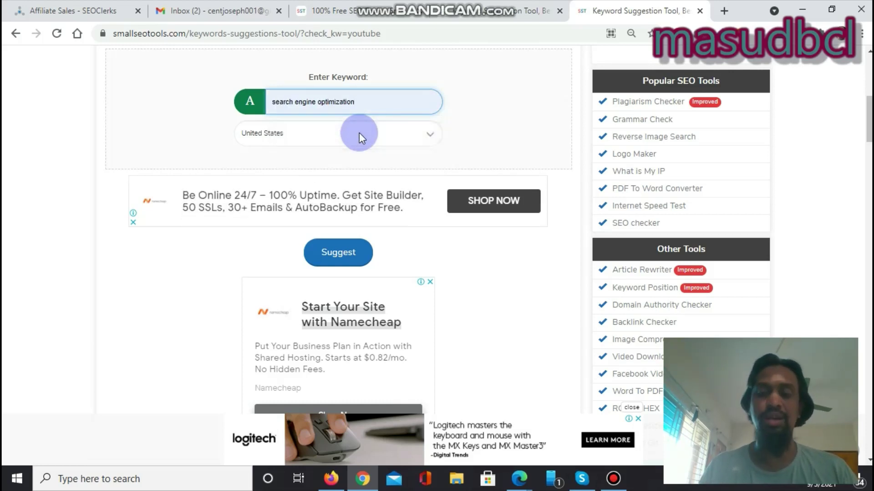
click(313, 135)
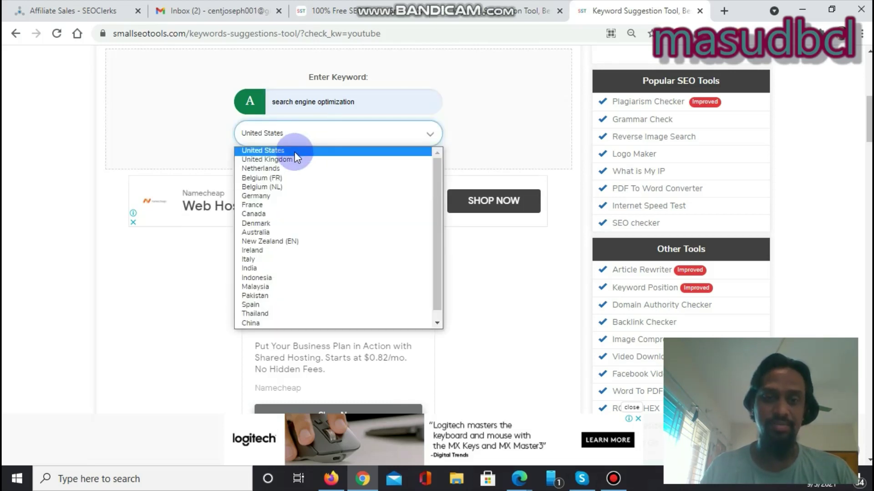
mouse_move(435, 196)
mouse_down()
mouse_move(440, 264)
mouse_move(439, 187)
mouse_up()
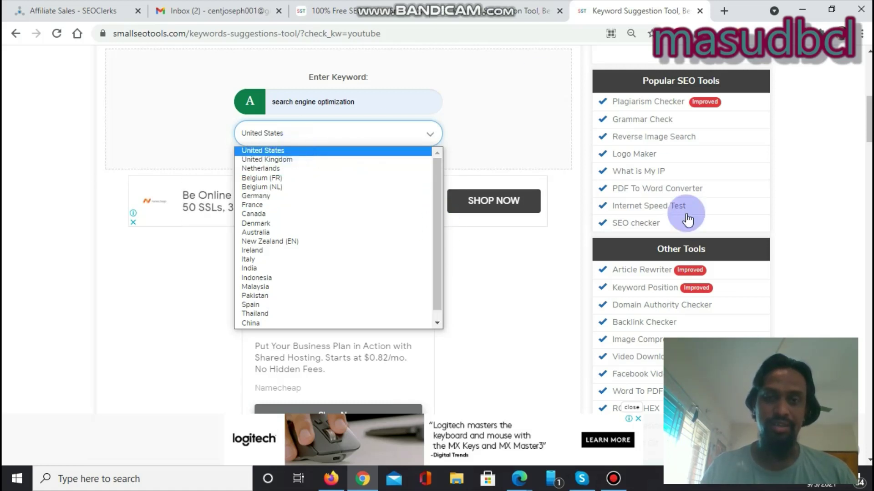
- Keep United States and scroll down to the 12-month interest graph and eight suggested keywords
click(517, 129)
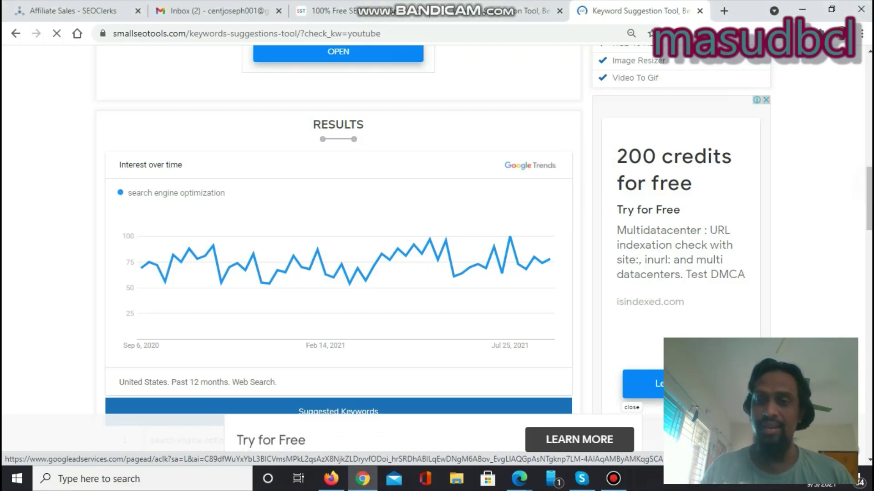
scroll(338, 228, down, 8)
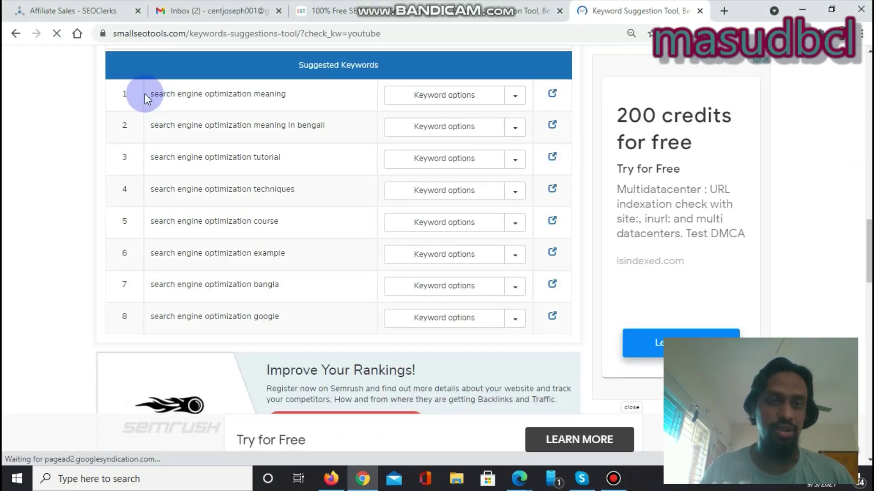
- Highlight the first two suggested keywords, then all eight in the Suggested Keywords table
drag(151, 94, 292, 93)
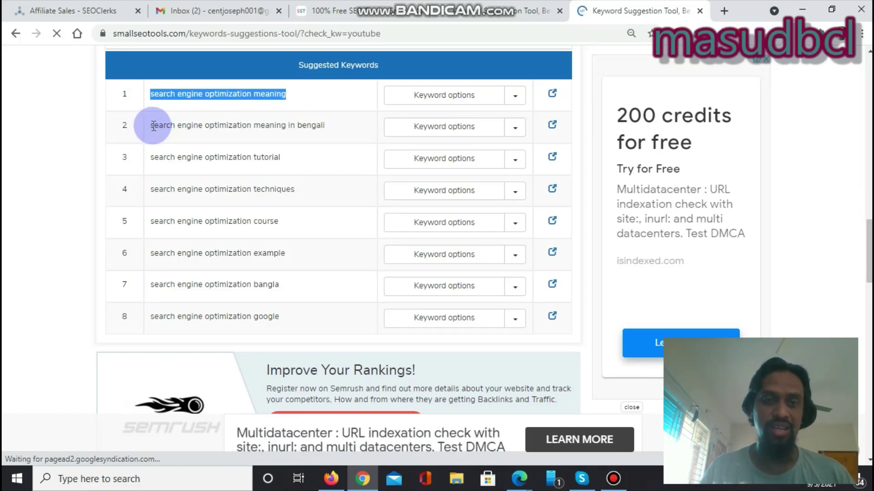
drag(151, 125, 332, 129)
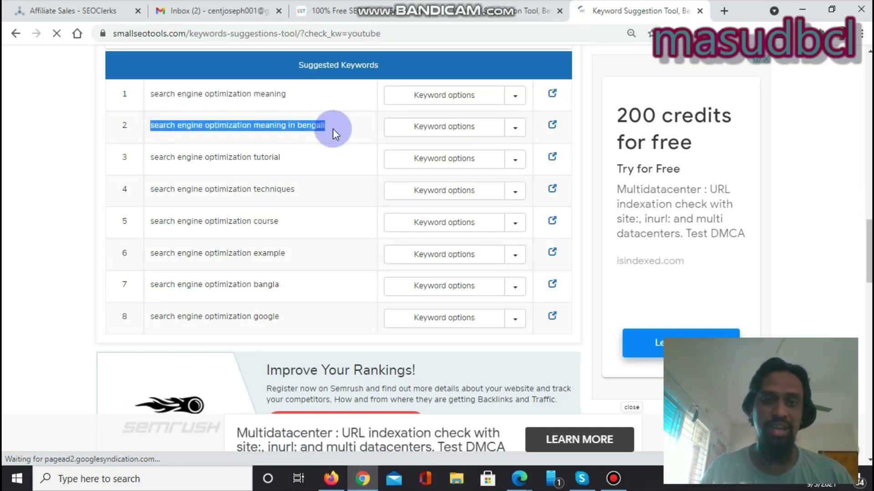
click(248, 155)
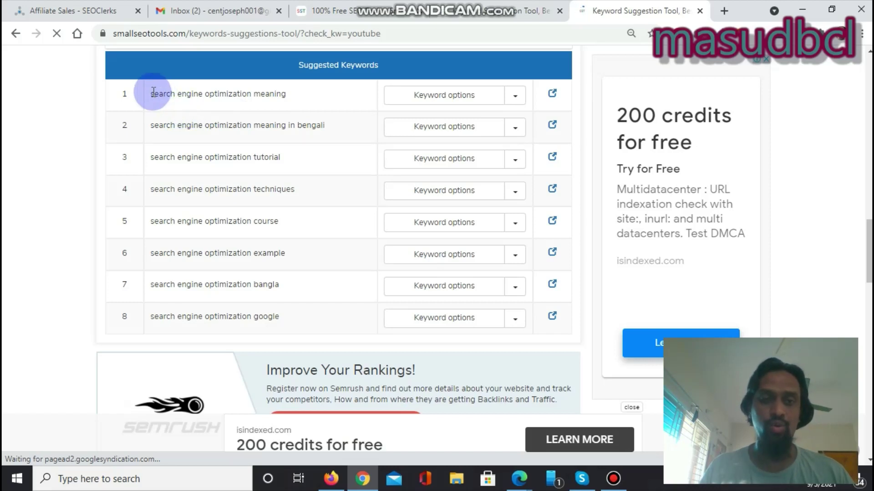
drag(264, 257, 280, 308)
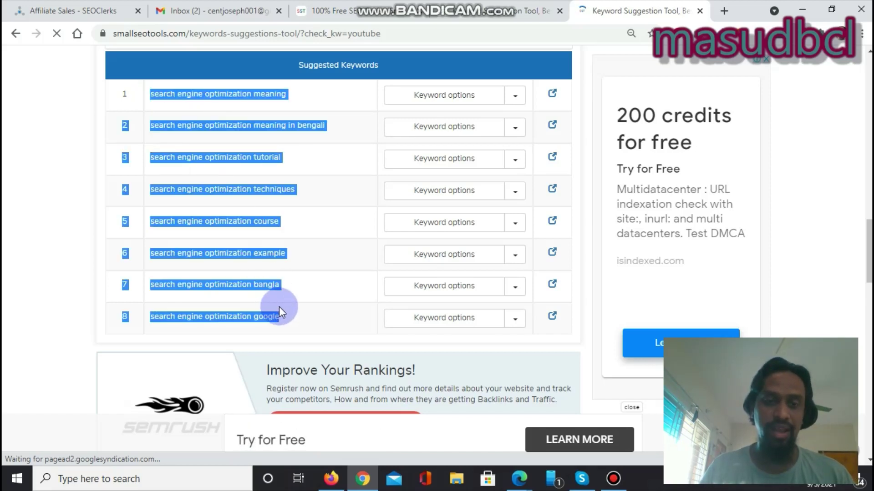
- Return focus to the page and reselect all eight suggested keywords, then clear the selection
click(496, 7)
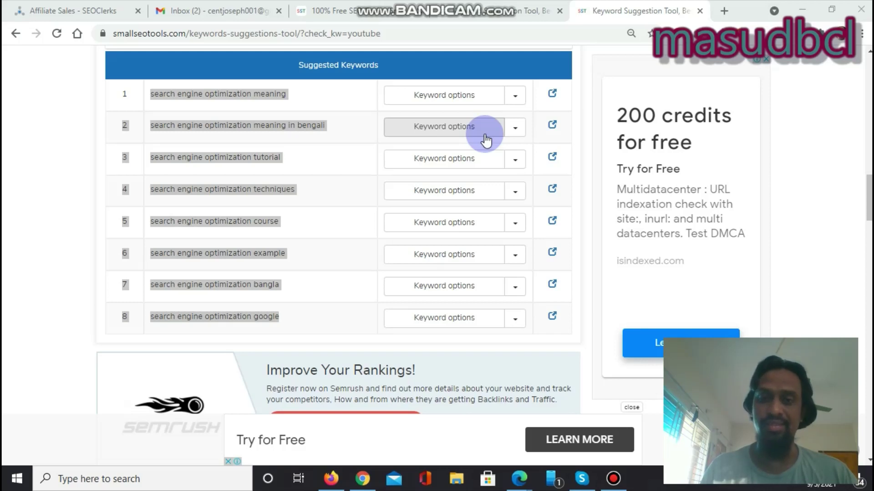
click(62, 128)
click(267, 90)
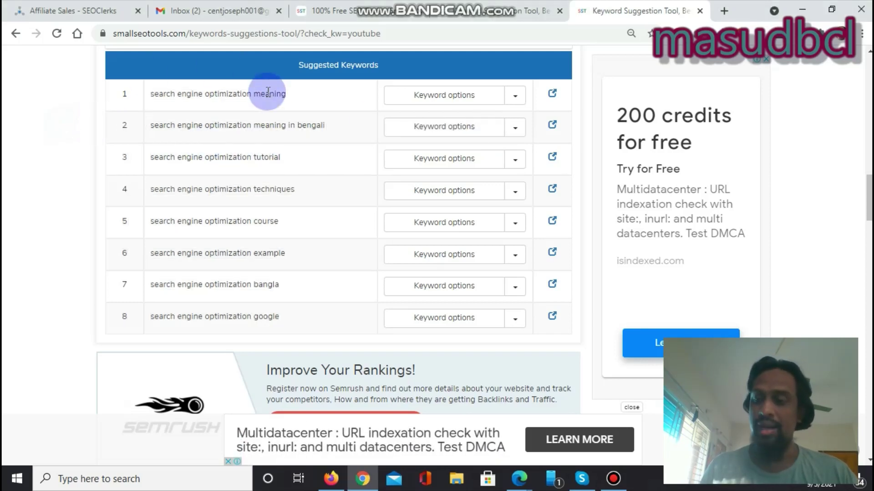
click(160, 98)
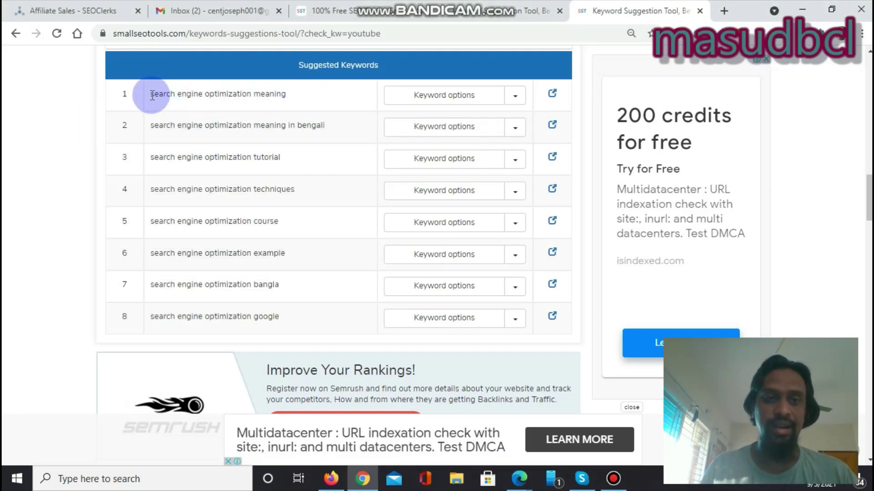
click(226, 236)
drag(226, 235, 290, 320)
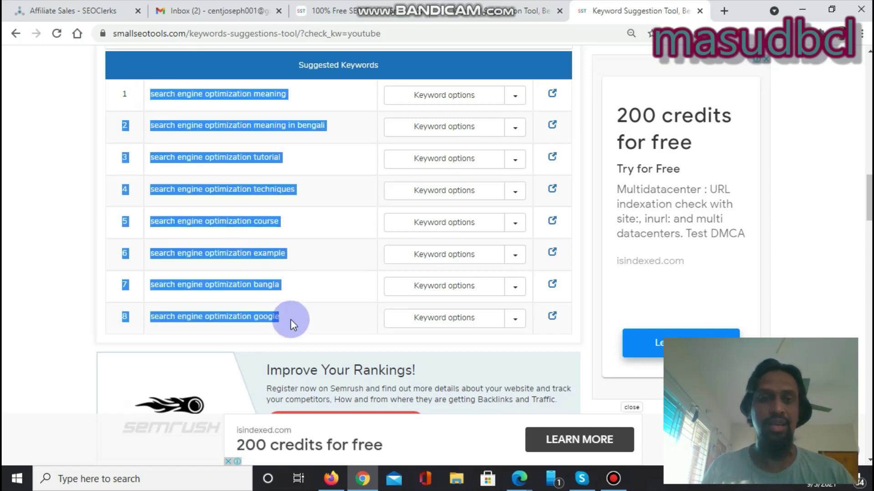
click(247, 98)
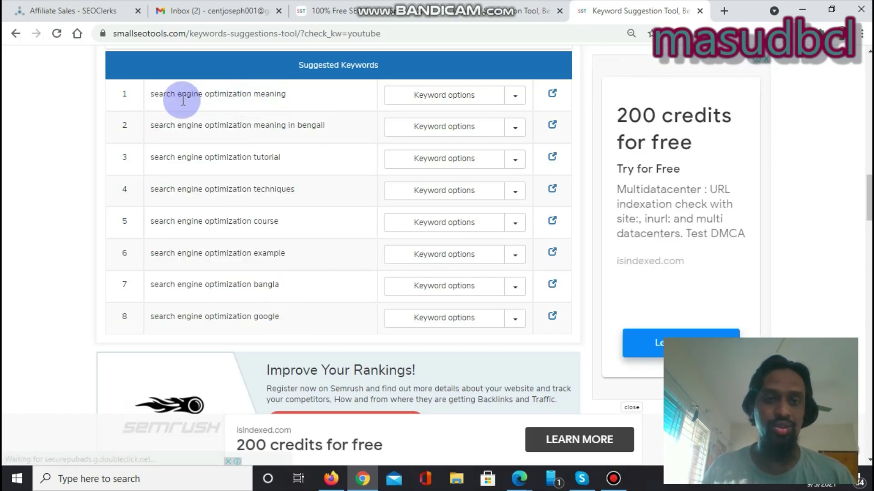
- Highlight 'search engine optimization meaning' and 'tutorial', then show the first keyword's options
drag(127, 94, 295, 93)
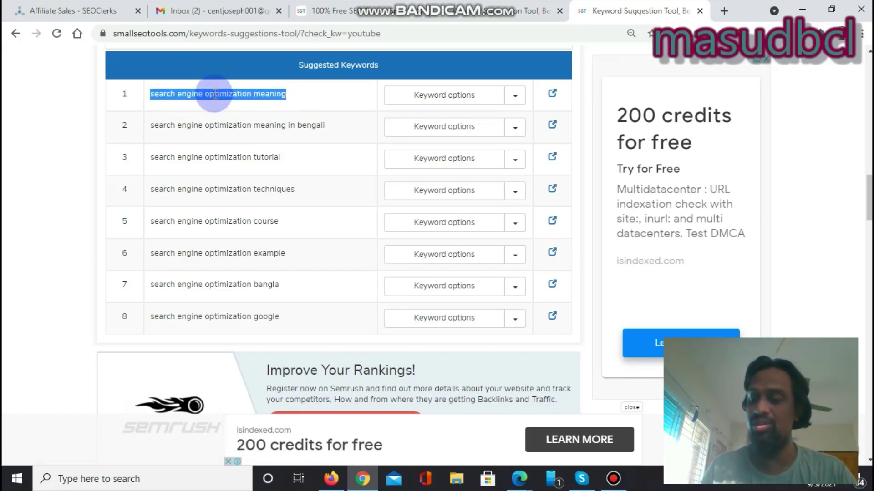
click(214, 130)
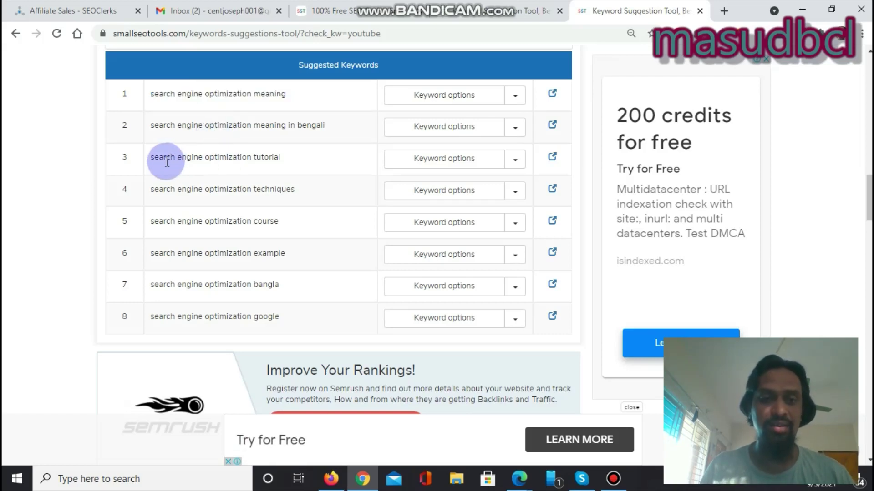
drag(150, 159, 282, 156)
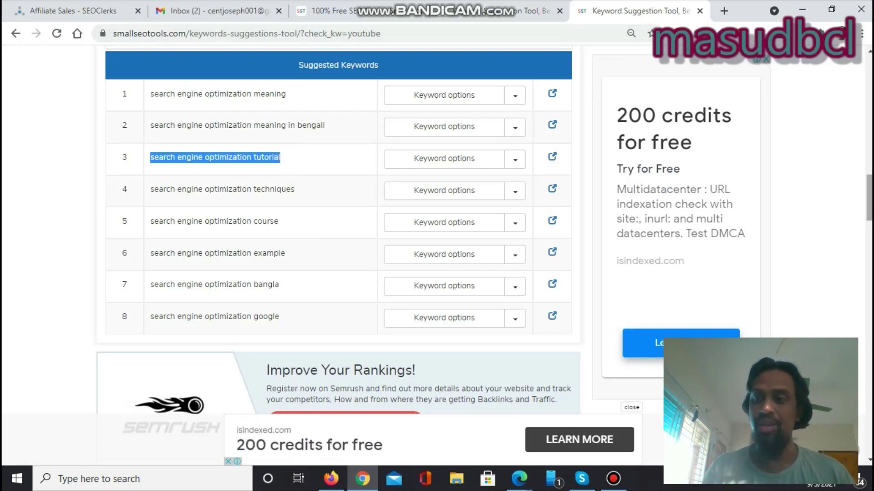
scroll(683, 164, down, 2)
scroll(683, 164, up, 3)
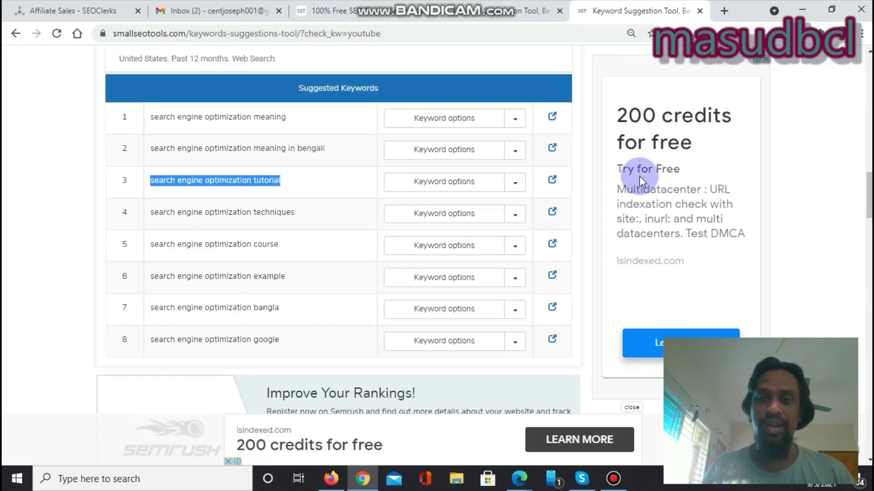
click(516, 119)
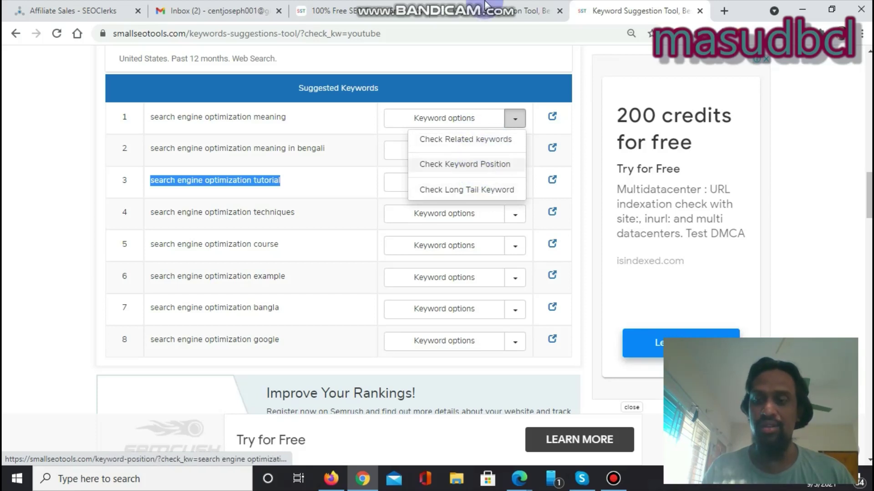
mouse_move(500, 6)
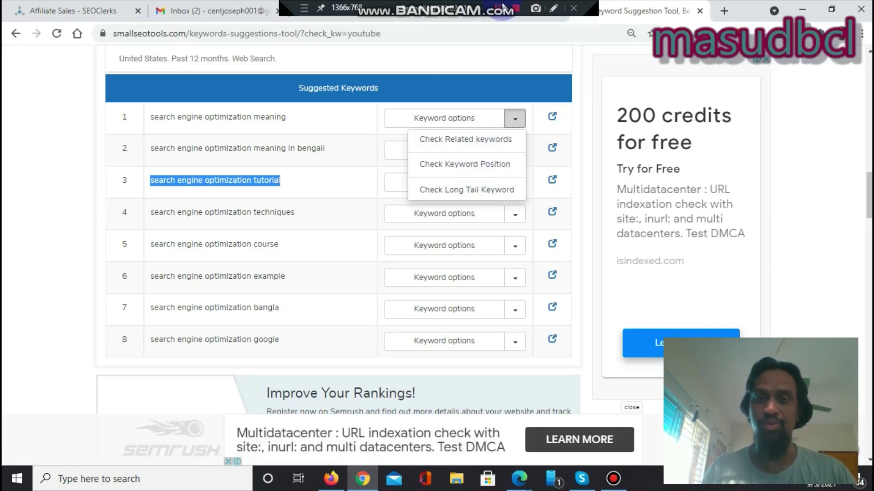
click(485, 143)
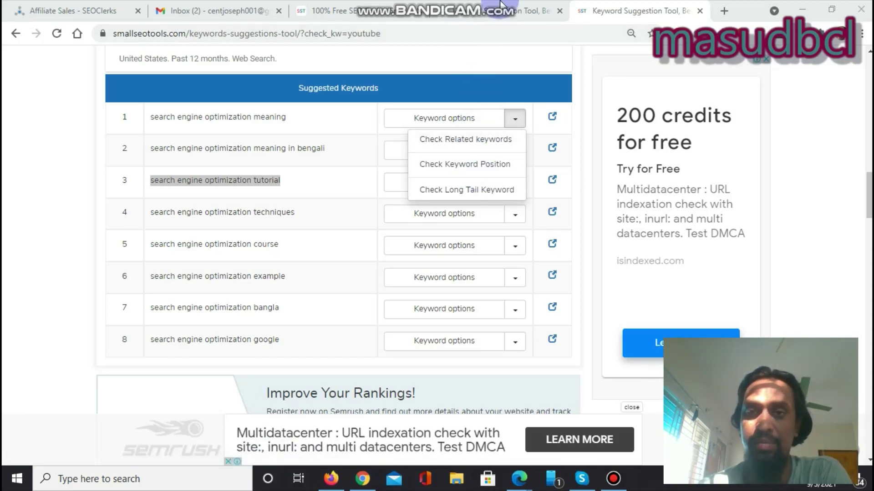
mouse_move(499, 6)
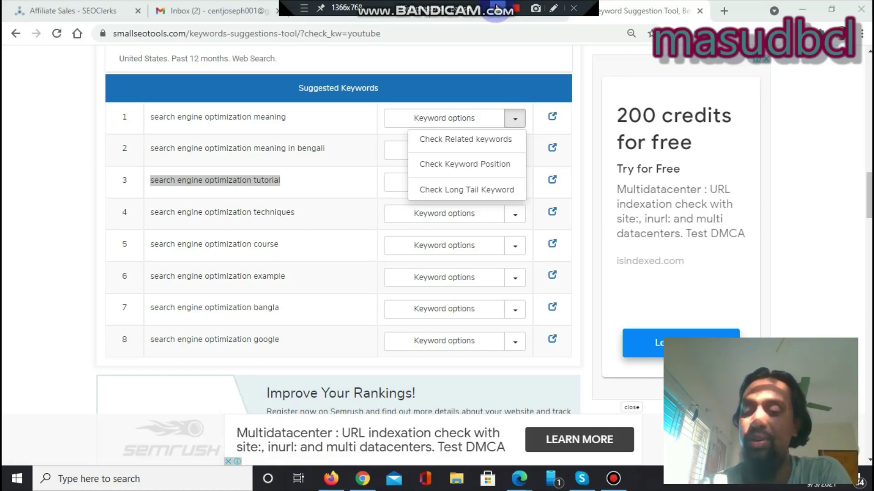